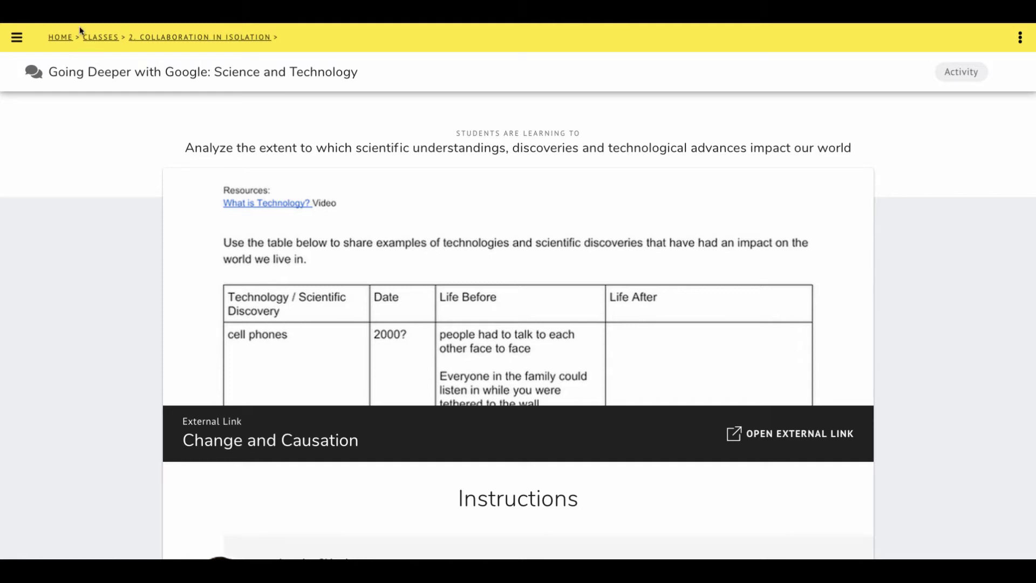
# Go through the navigation drawer to the teacher's Profile settings
pyautogui.click(18, 39)
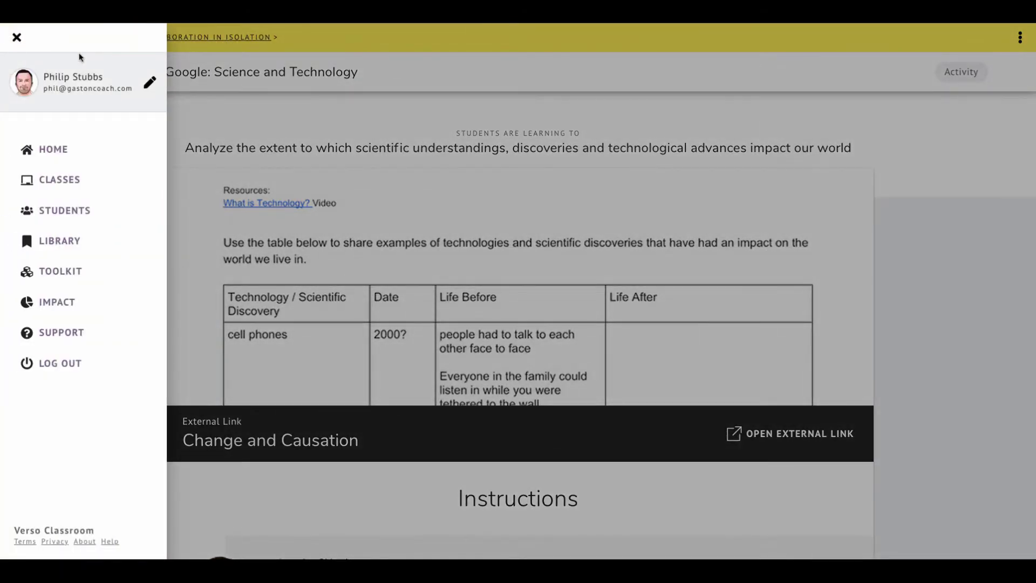
pyautogui.click(149, 83)
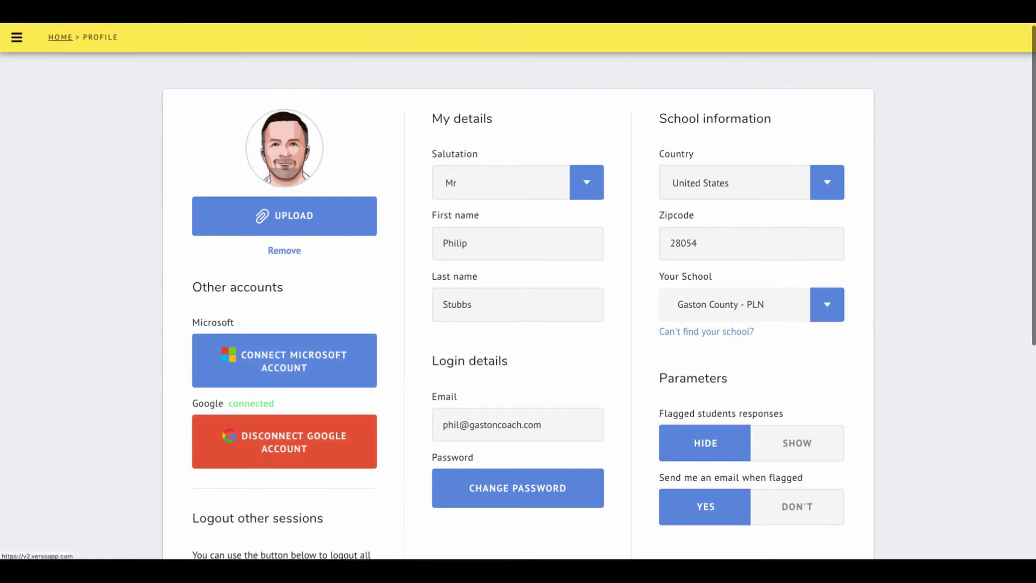
pyautogui.scroll(-1, 518, 324)
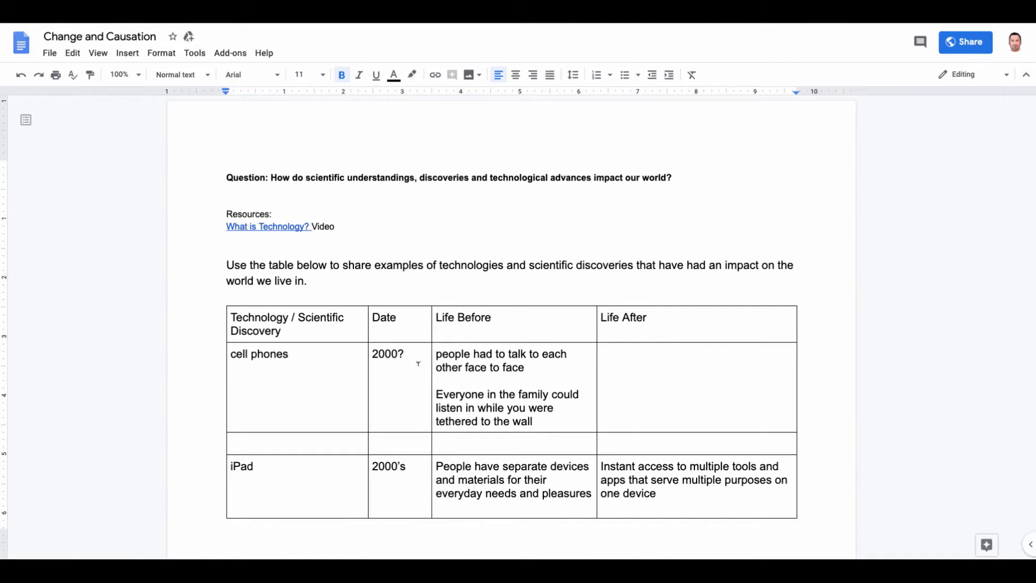
pyautogui.scroll(-2, 274, 270)
pyautogui.scroll(-2, 274, 270)
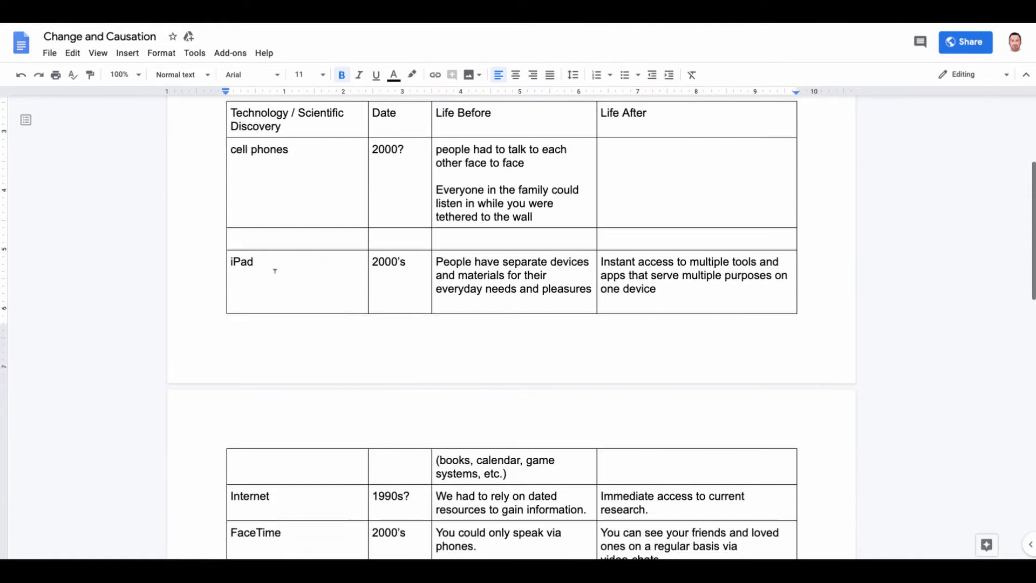
pyautogui.scroll(3, 274, 270)
pyautogui.scroll(1, 274, 270)
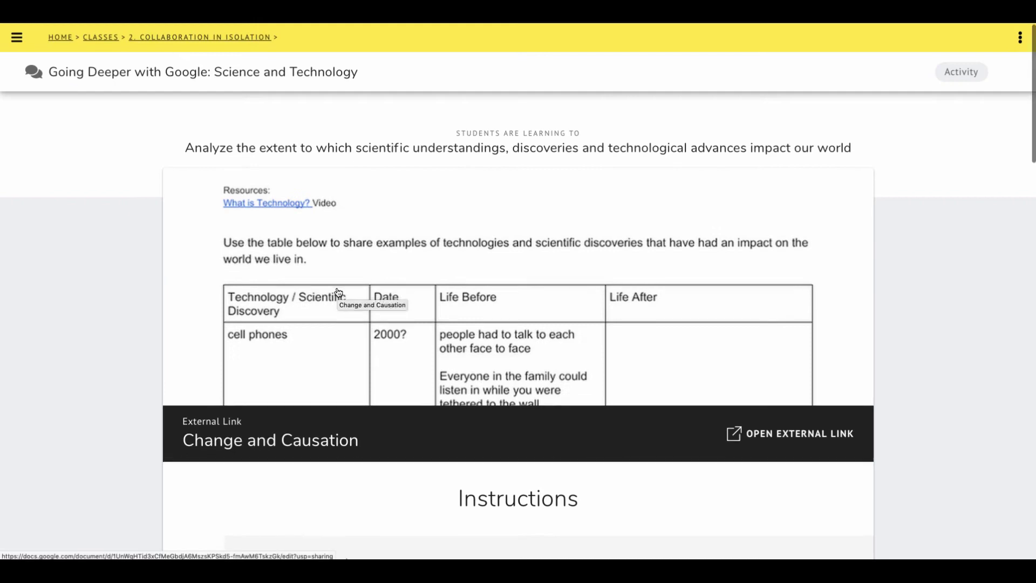
pyautogui.scroll(-2, 339, 292)
pyautogui.scroll(-1, 339, 292)
pyautogui.scroll(-1, 338, 292)
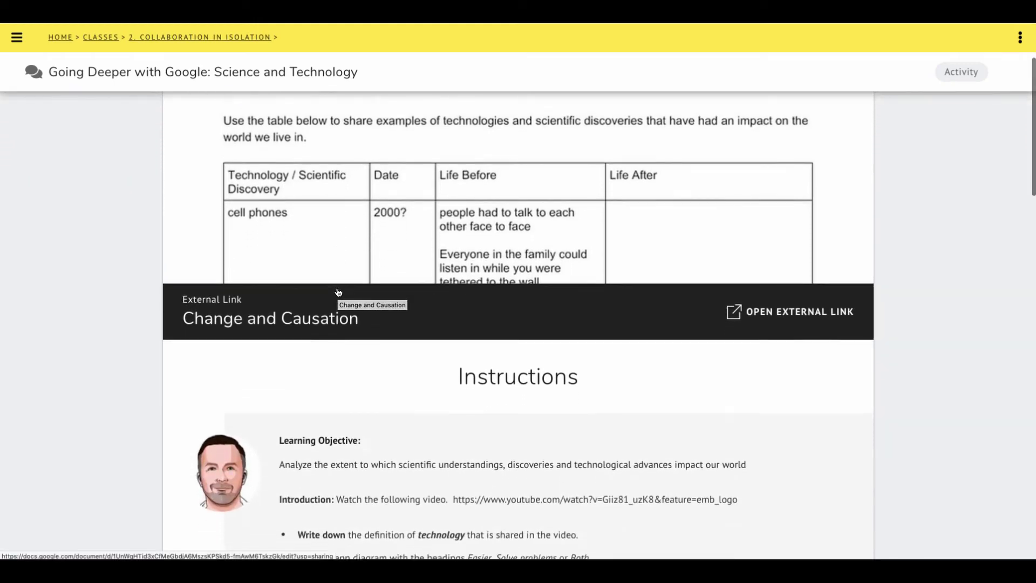
pyautogui.scroll(-1, 339, 292)
pyautogui.scroll(-2, 339, 293)
pyautogui.scroll(-1, 339, 292)
pyautogui.scroll(-1, 338, 291)
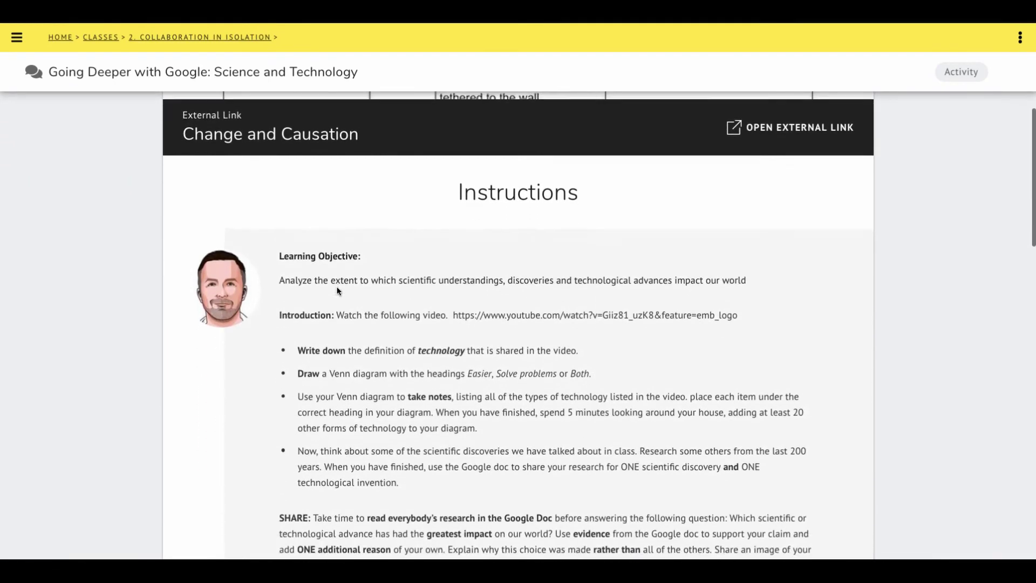
pyautogui.scroll(-1, 338, 292)
pyautogui.scroll(-1, 337, 288)
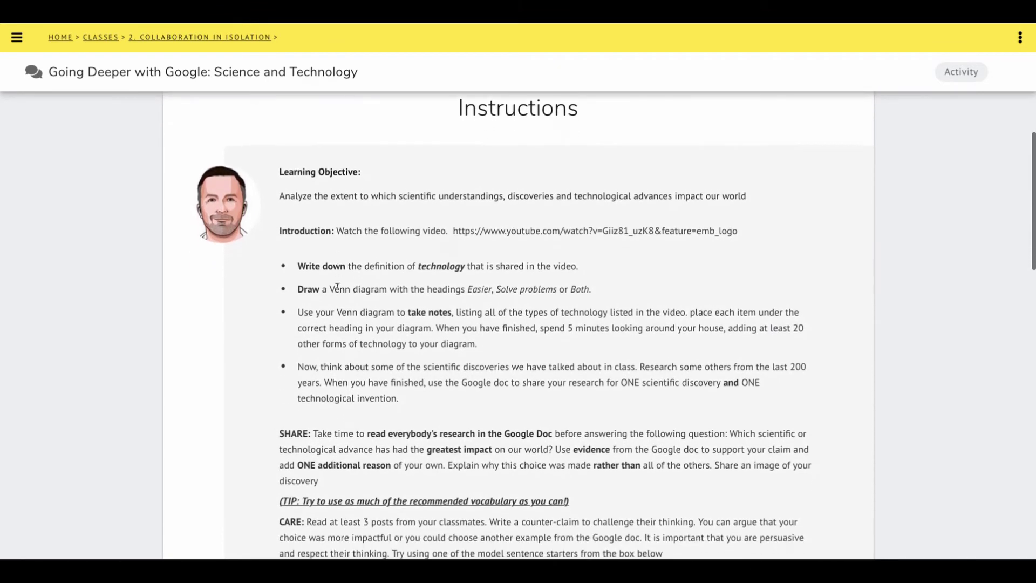
pyautogui.scroll(-1, 337, 286)
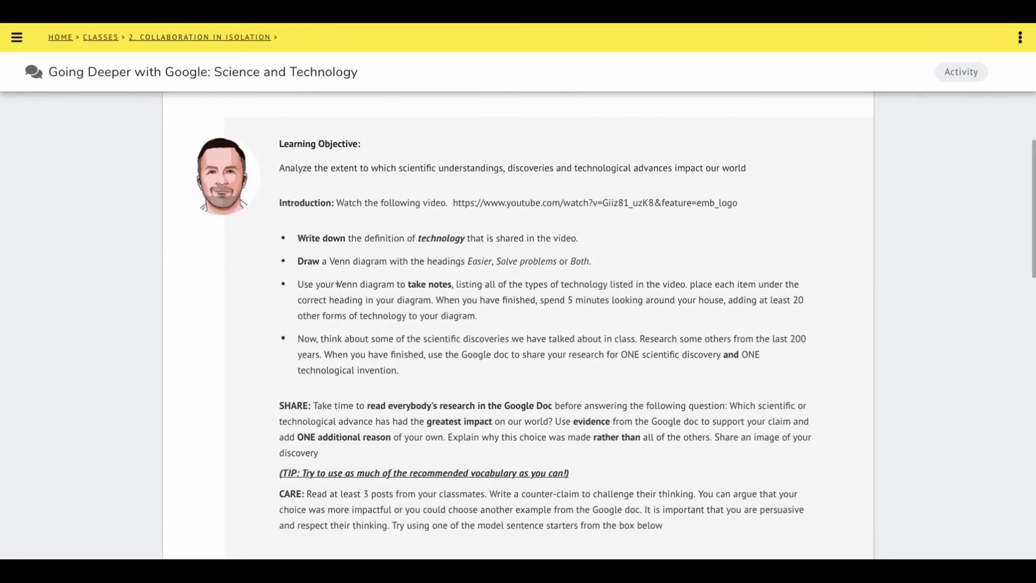
pyautogui.scroll(1, 337, 283)
pyautogui.scroll(-3, 337, 283)
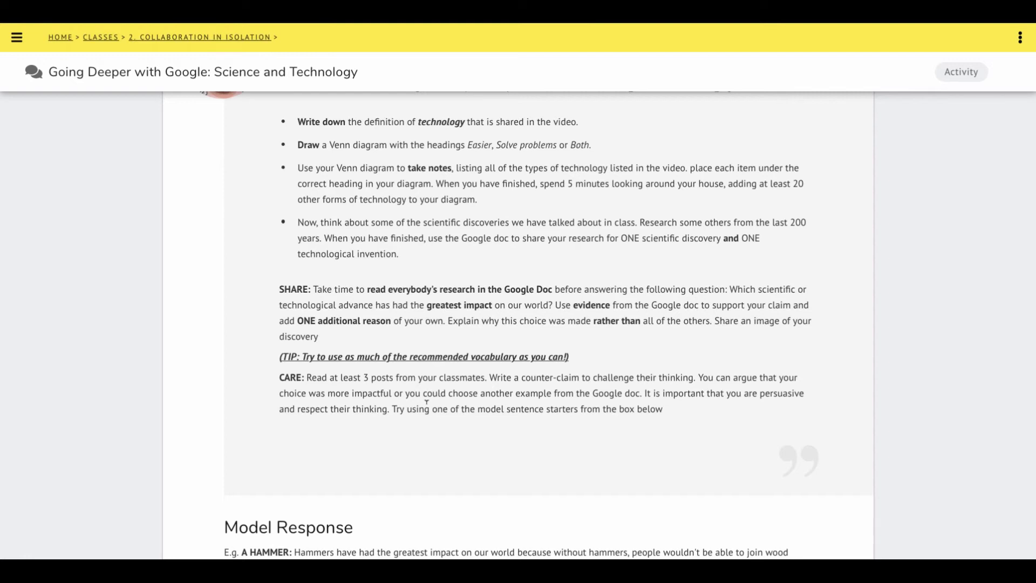
pyautogui.scroll(-3, 426, 402)
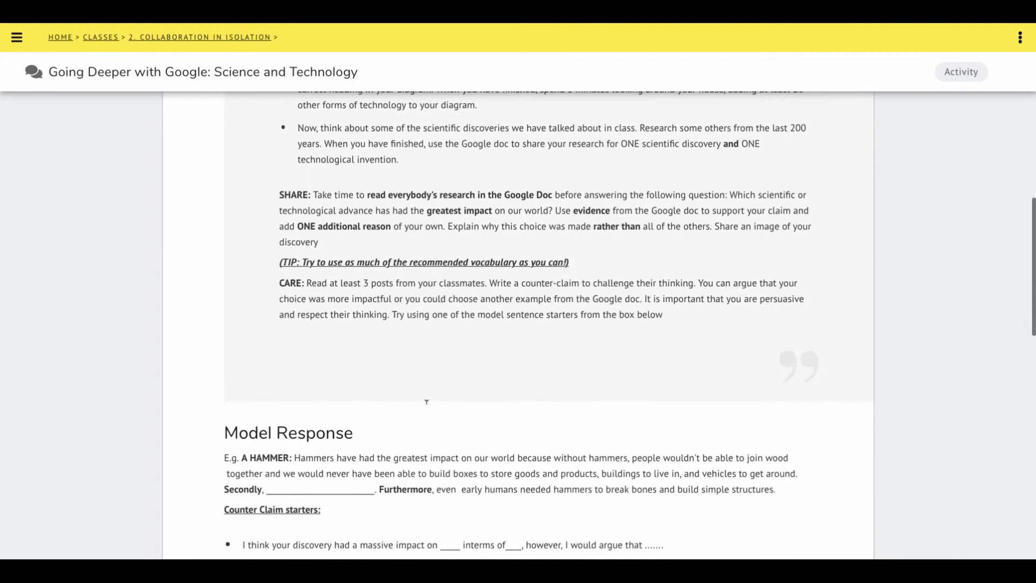
pyautogui.scroll(-1, 426, 403)
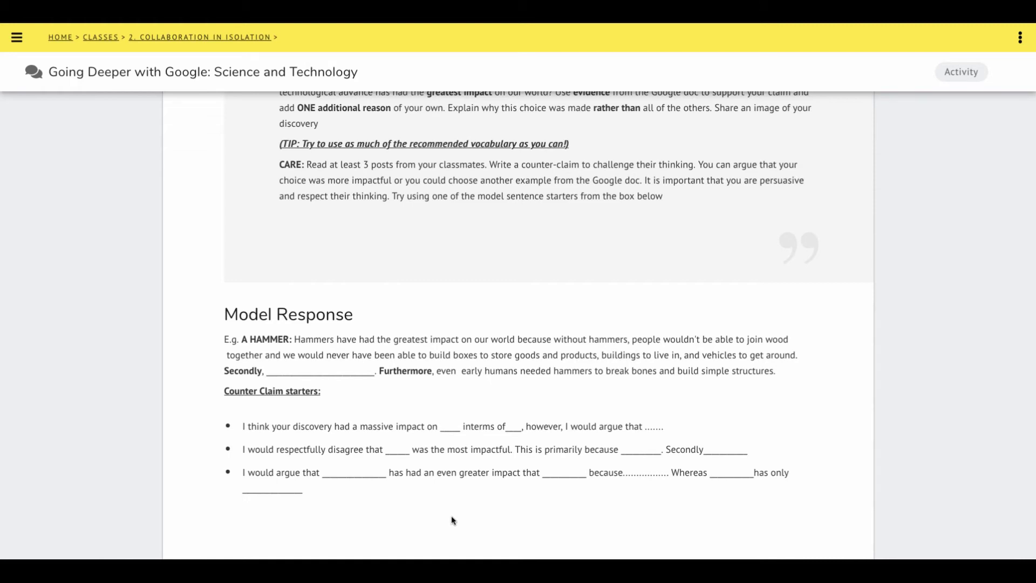
pyautogui.scroll(-3, 452, 520)
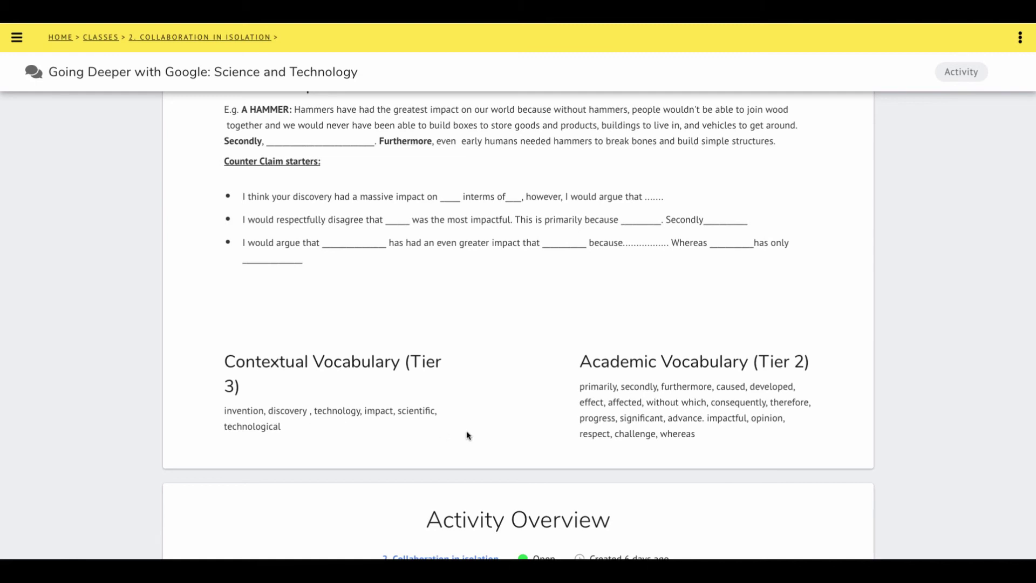
pyautogui.scroll(-3, 467, 434)
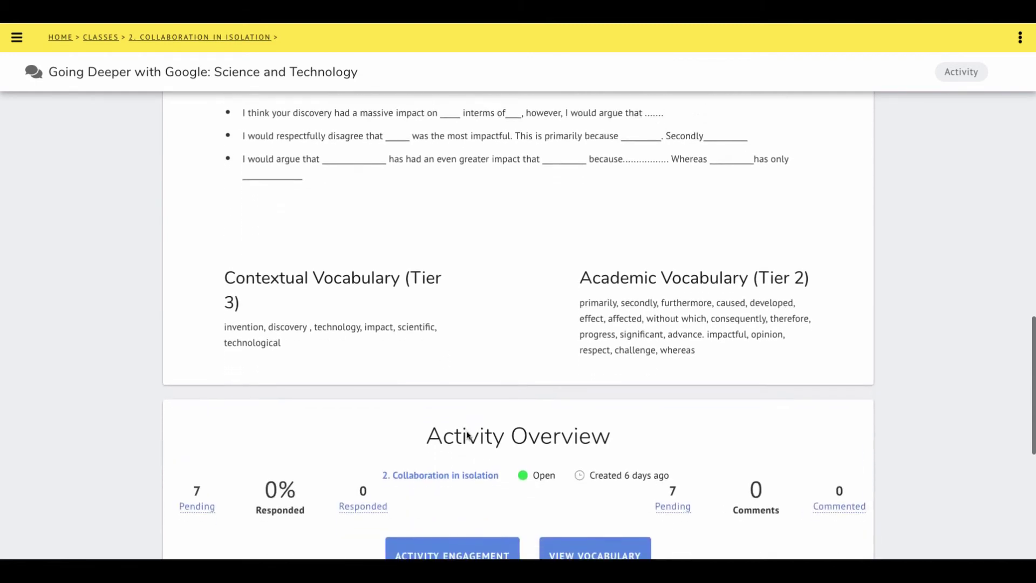
pyautogui.scroll(5, 467, 435)
pyautogui.scroll(5, 466, 435)
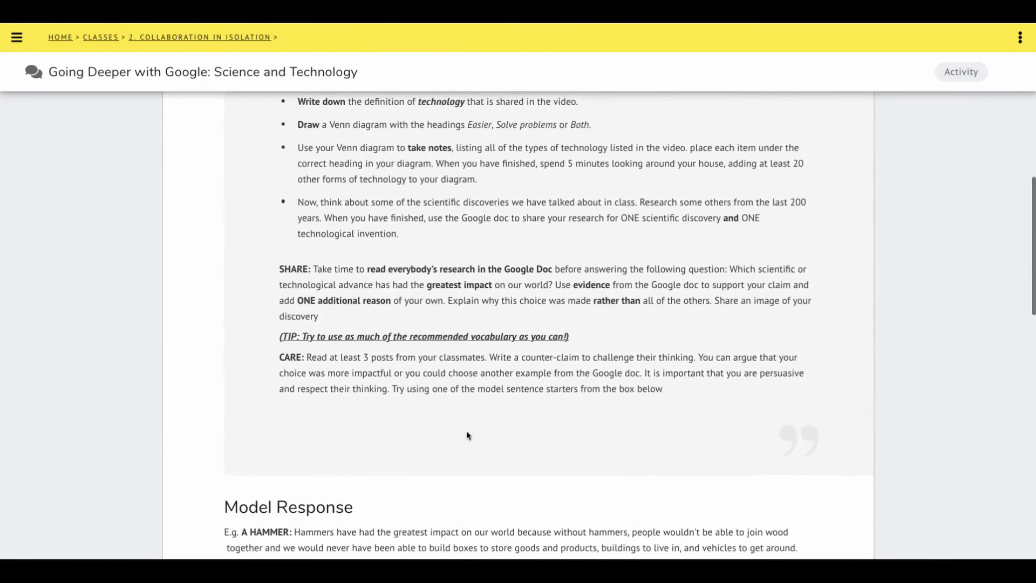
pyautogui.scroll(2, 466, 434)
pyautogui.scroll(1, 467, 435)
pyautogui.scroll(2, 466, 435)
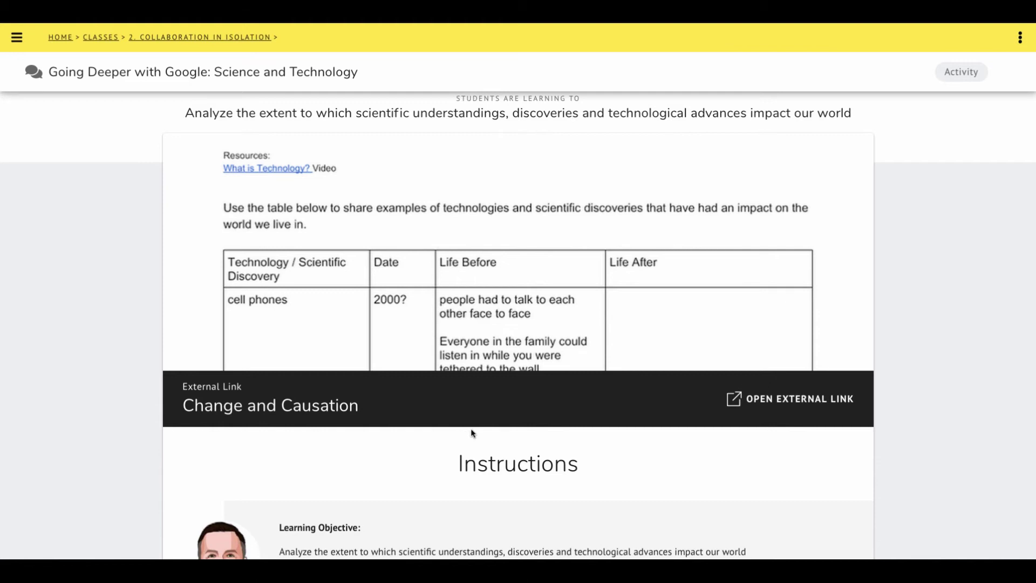
pyautogui.scroll(-3, 467, 434)
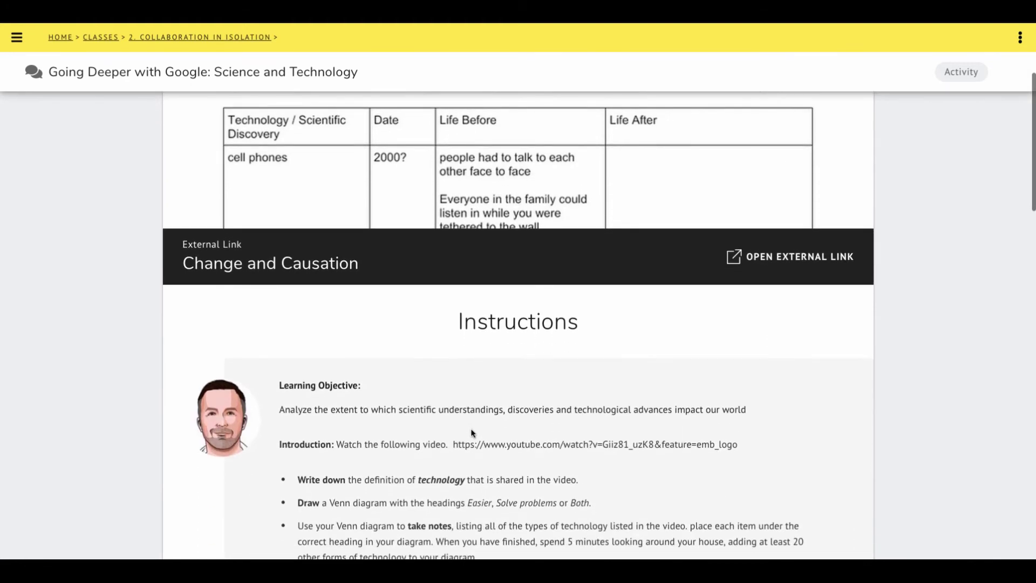
pyautogui.scroll(-1, 472, 433)
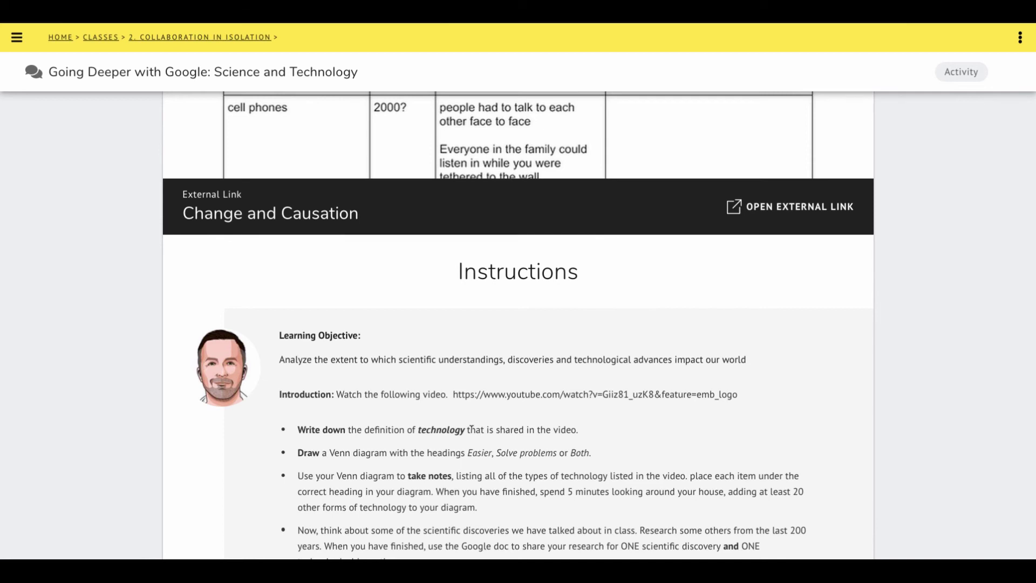
pyautogui.scroll(-1, 472, 429)
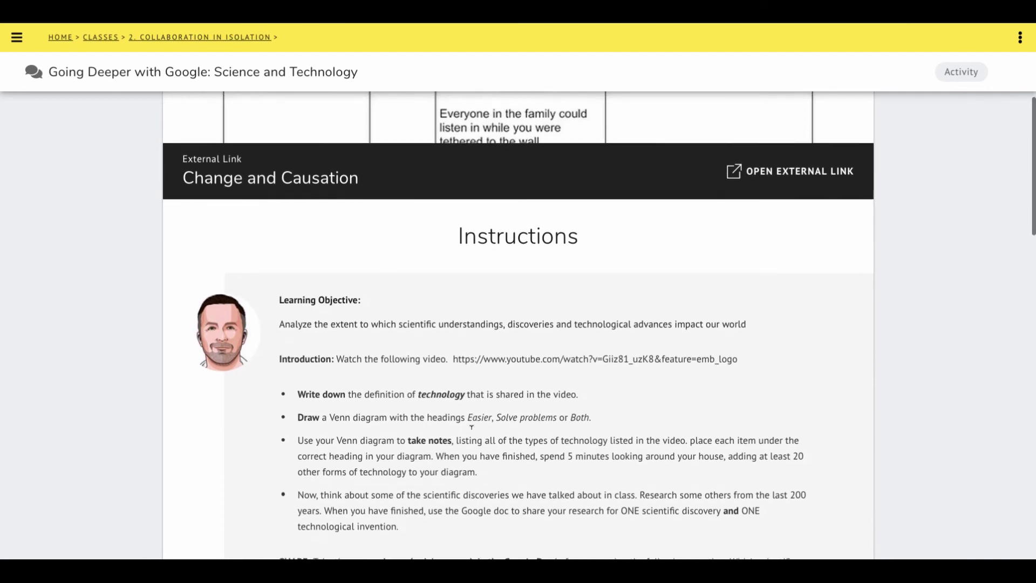
pyautogui.scroll(-2, 472, 427)
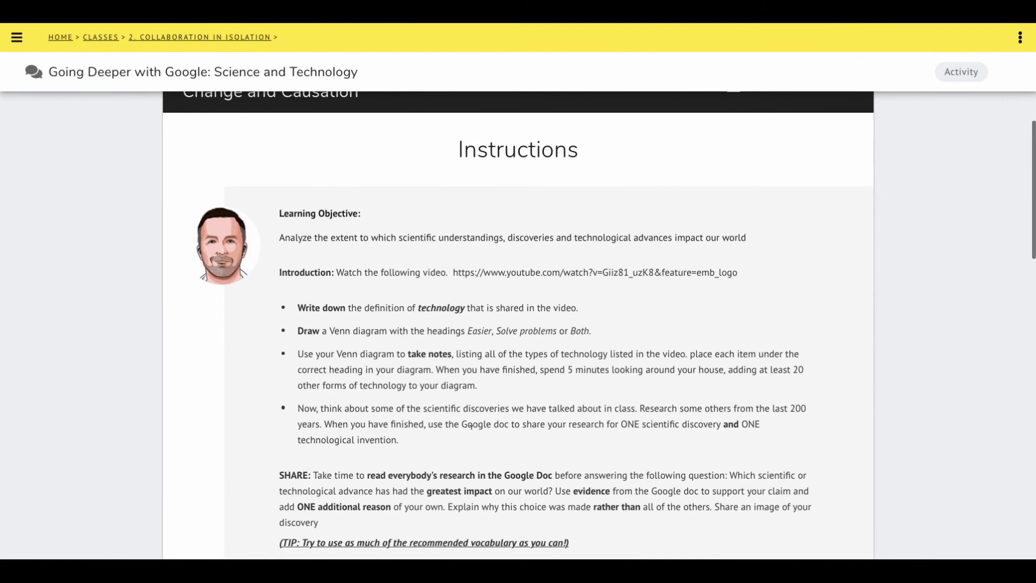
pyautogui.scroll(-2, 472, 427)
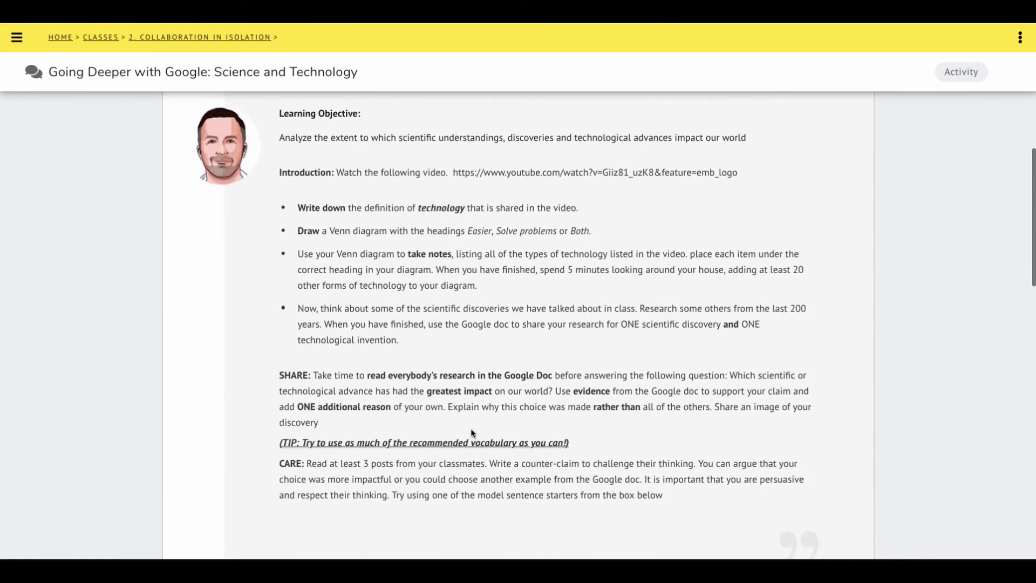
pyautogui.scroll(1, 472, 433)
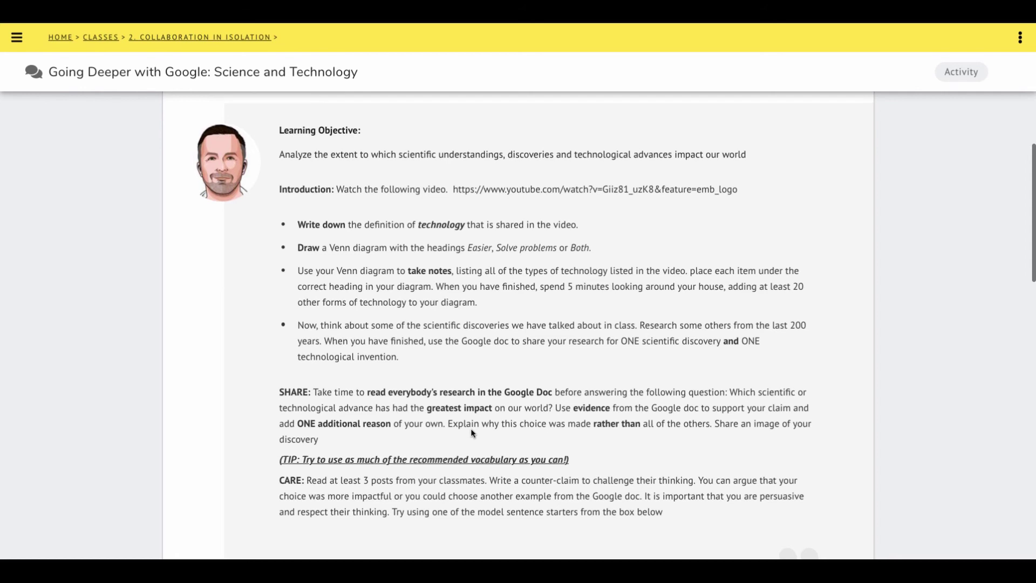
pyautogui.scroll(10, 473, 434)
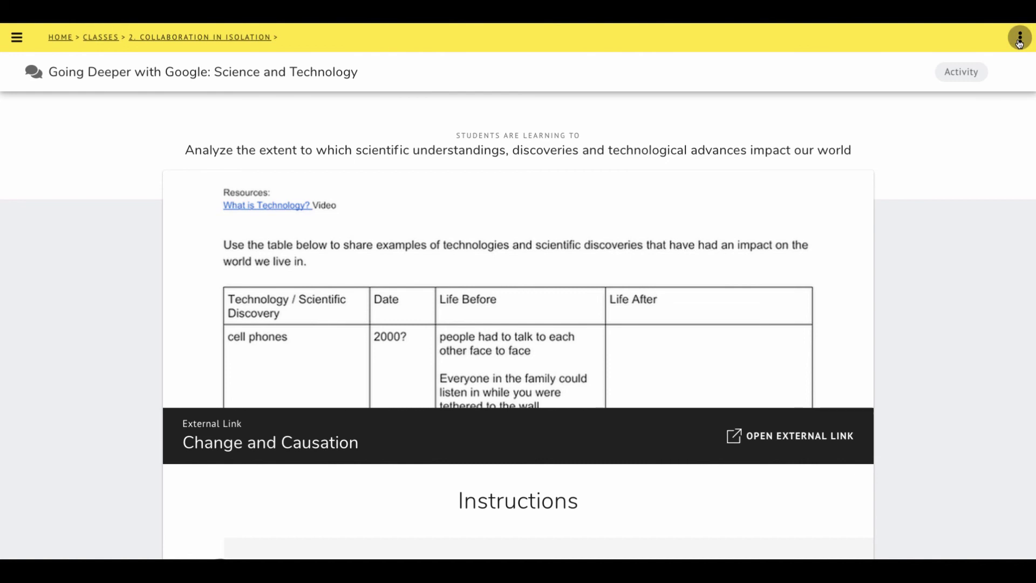
# Edit the activity, then try a keyword search in the Google Drive picker and close it
pyautogui.click(1019, 39)
pyautogui.click(918, 151)
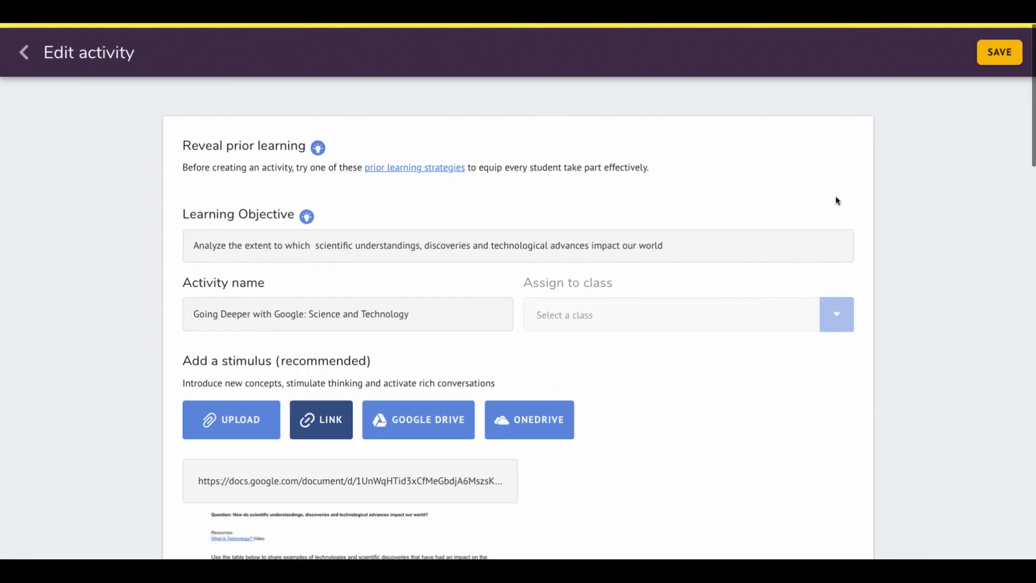
pyautogui.scroll(-2, 631, 359)
pyautogui.scroll(-1, 631, 358)
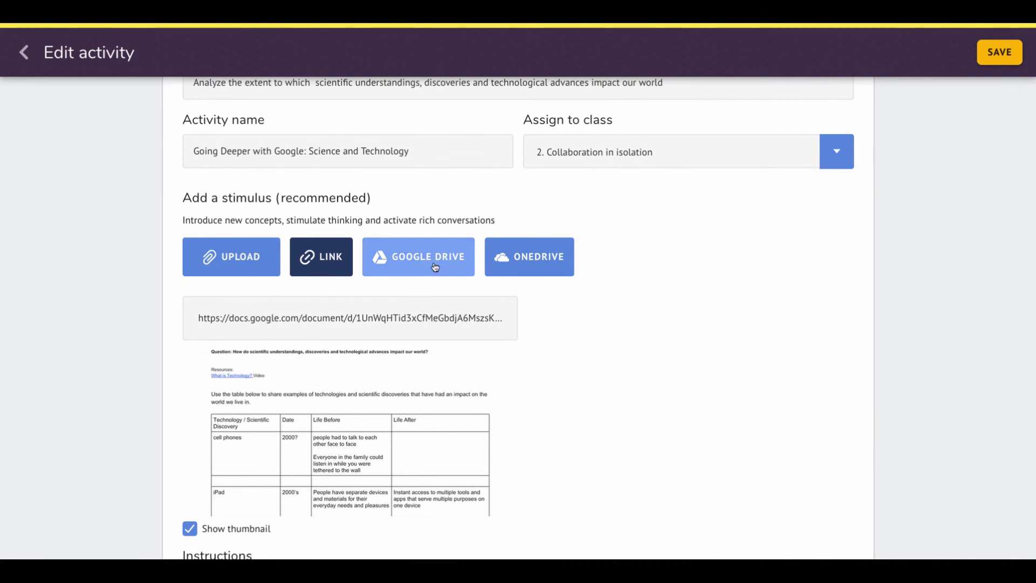
pyautogui.click(435, 268)
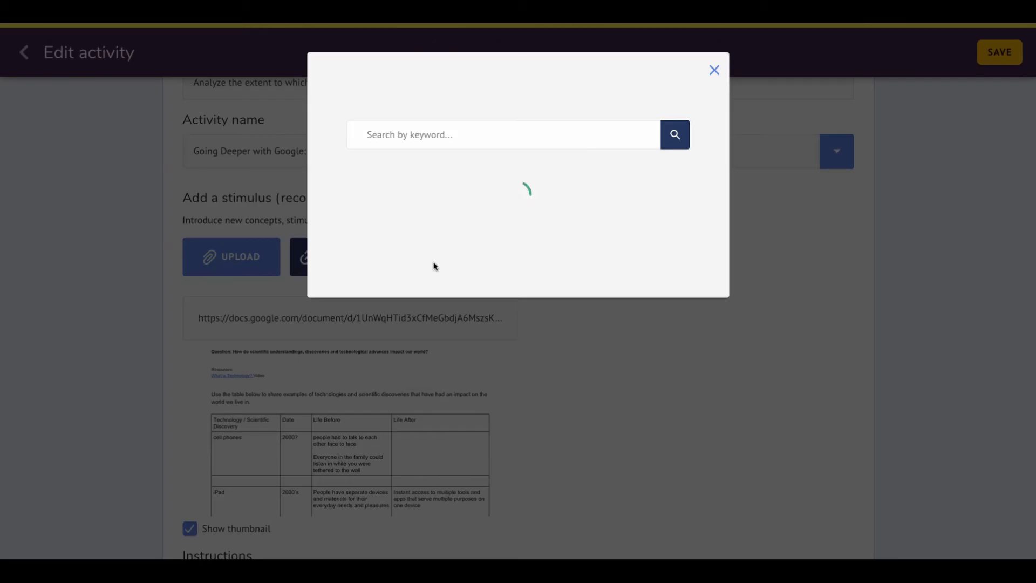
pyautogui.click(444, 134)
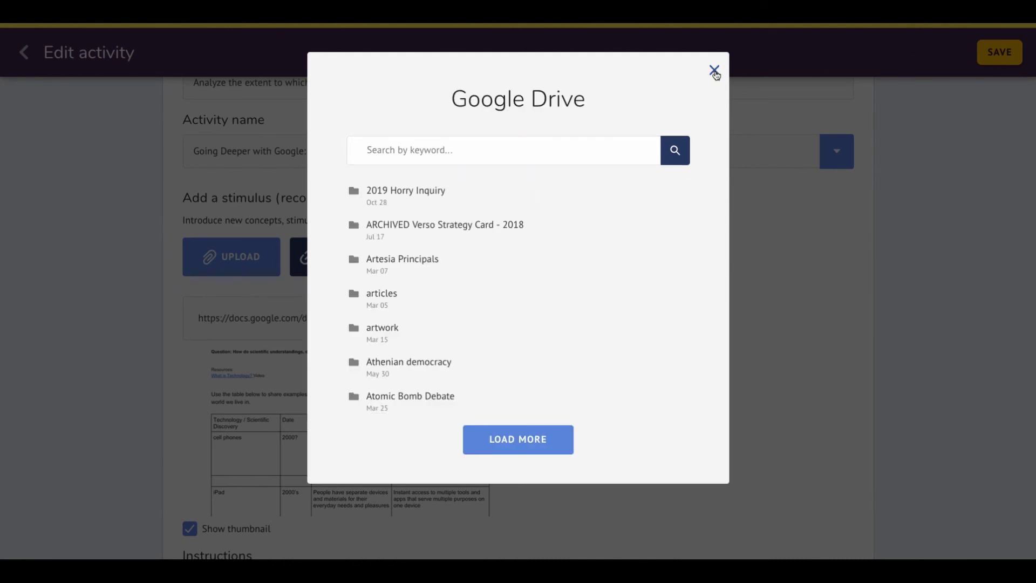
pyautogui.click(714, 71)
pyautogui.scroll(-3, 562, 380)
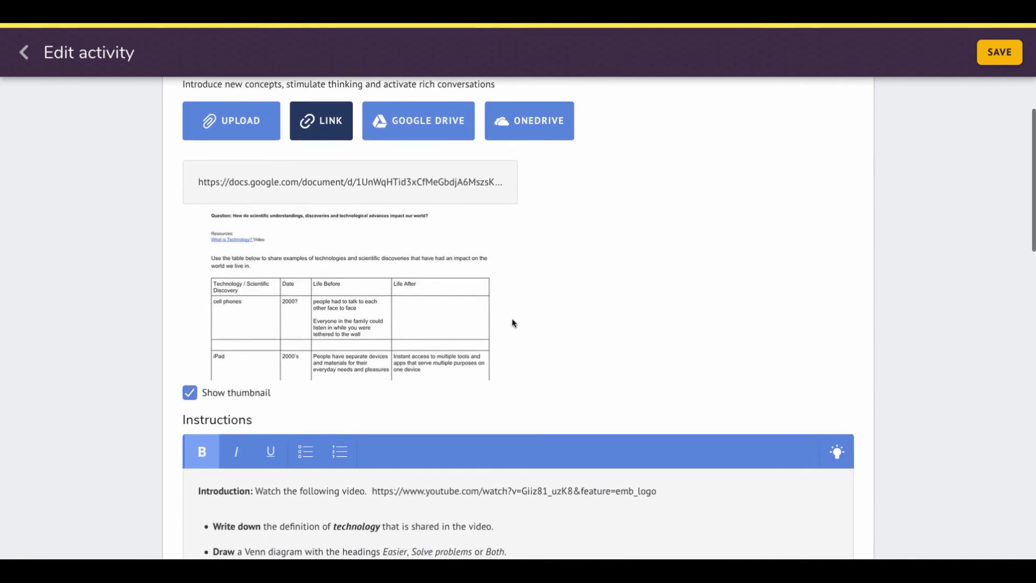
pyautogui.scroll(-7, 631, 318)
pyautogui.scroll(-3, 631, 318)
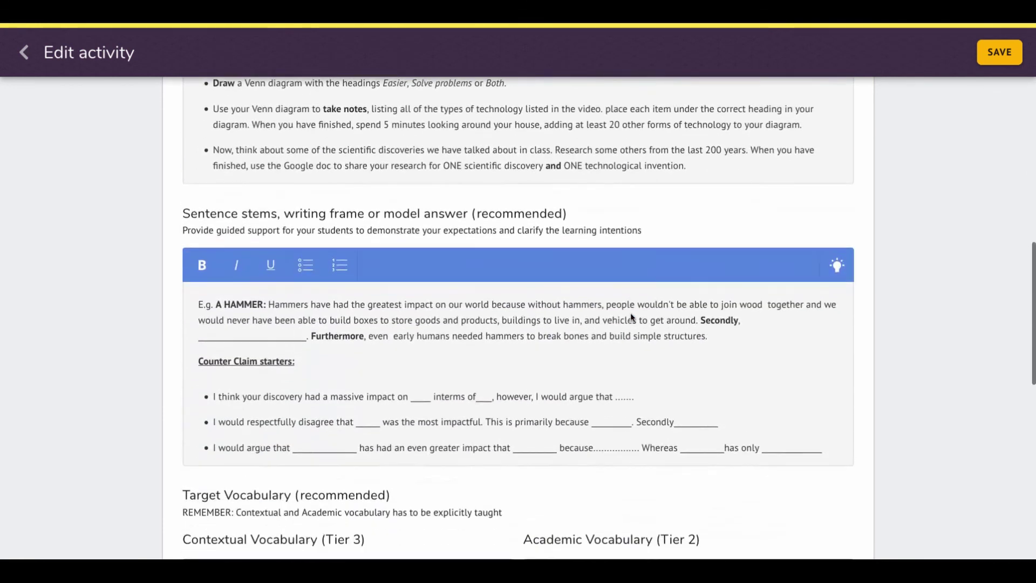